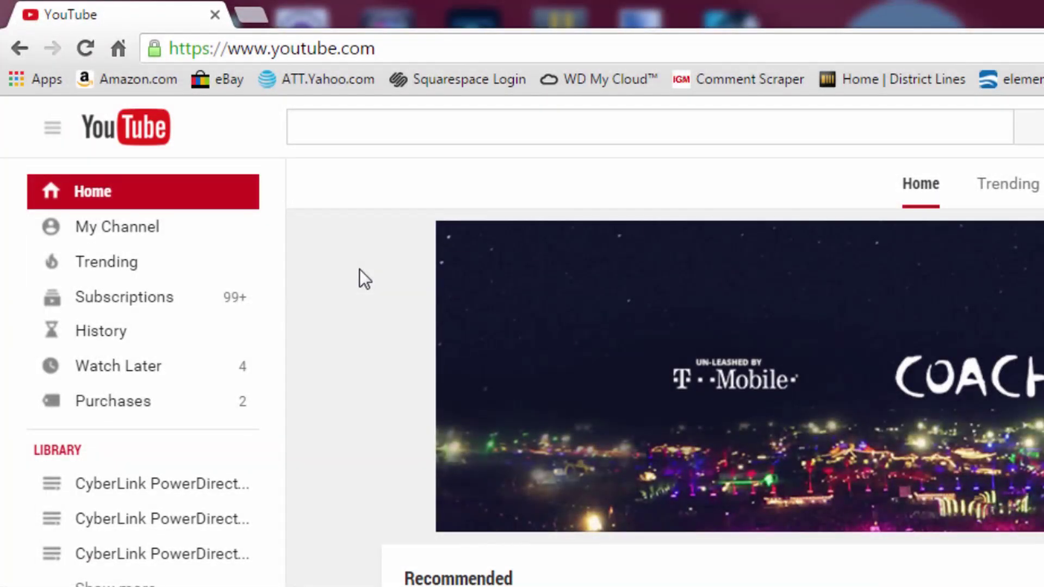
Step: Hide and reshow the side guide, then go to PowerDirector University's Playlists tab
left_click(52, 134)
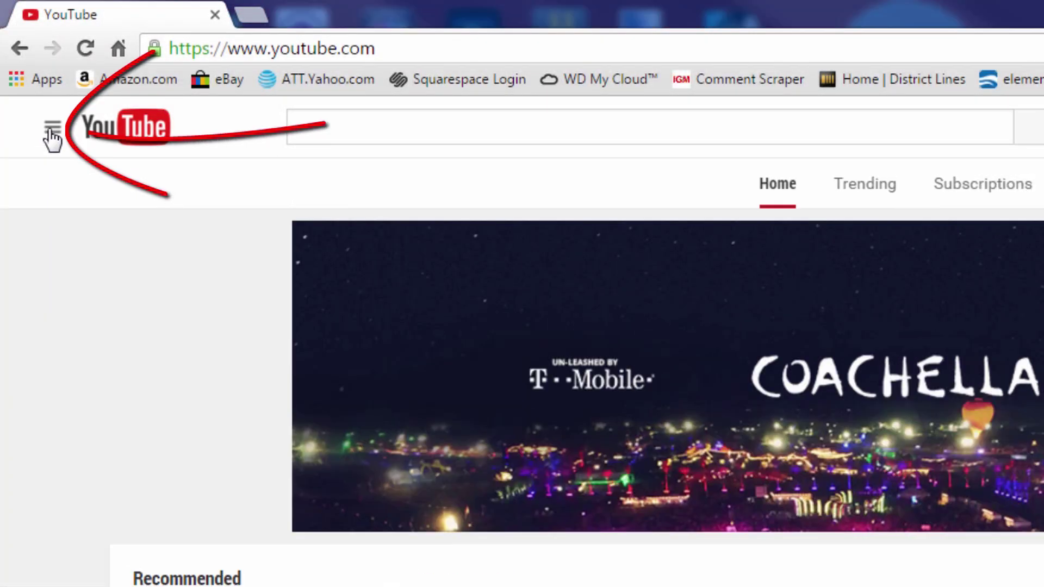
left_click(53, 135)
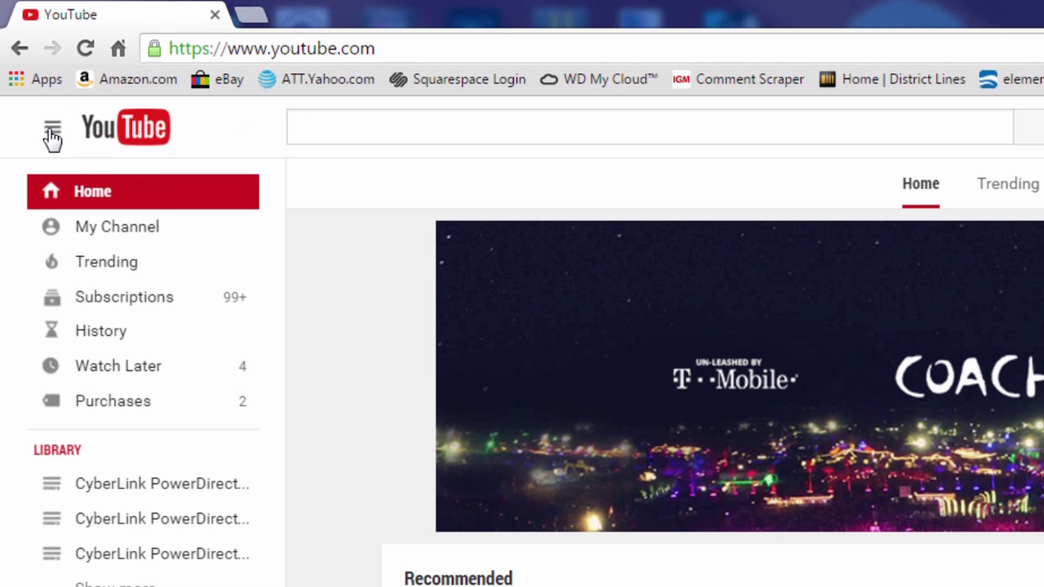
left_click(70, 462)
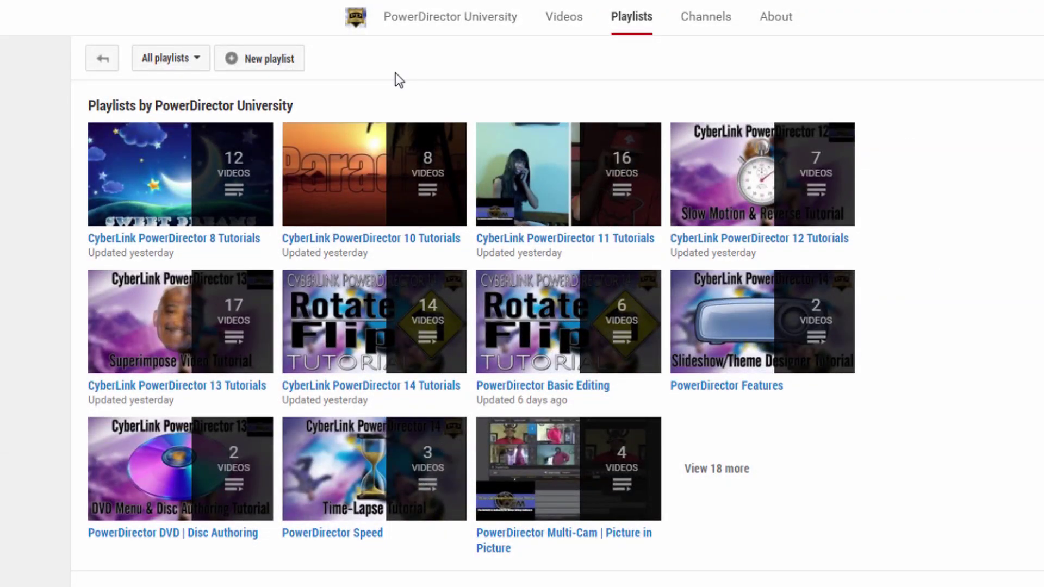
Step: Create a public playlist titled 'New Playlist'
left_click(266, 72)
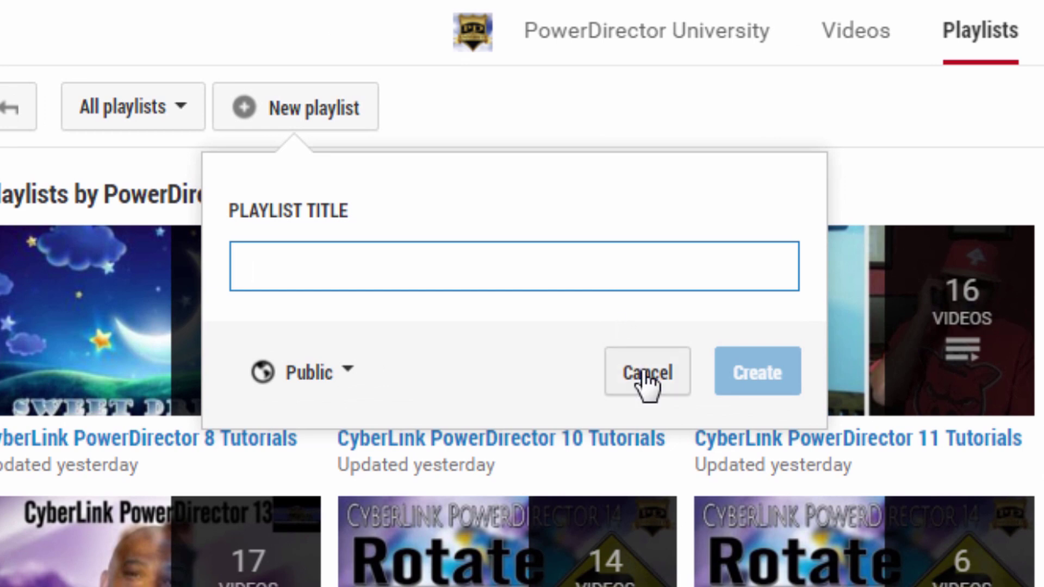
type("New ")
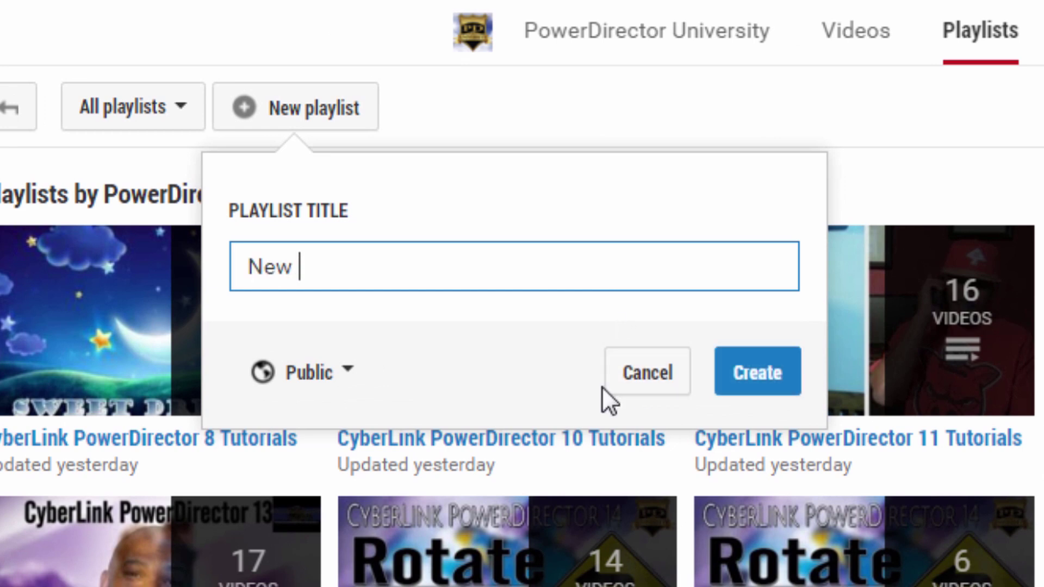
type("Playlist")
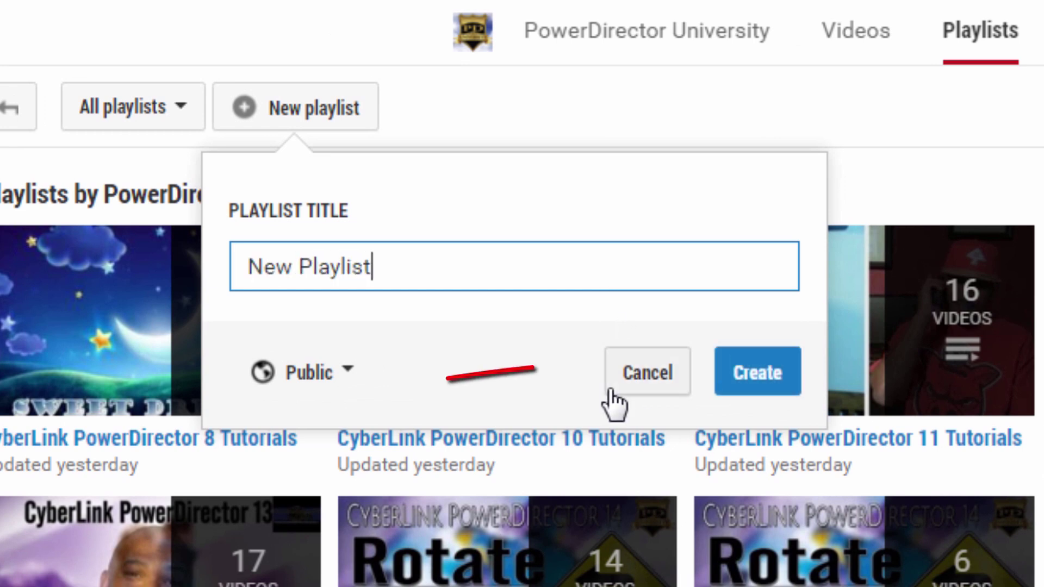
left_click(752, 377)
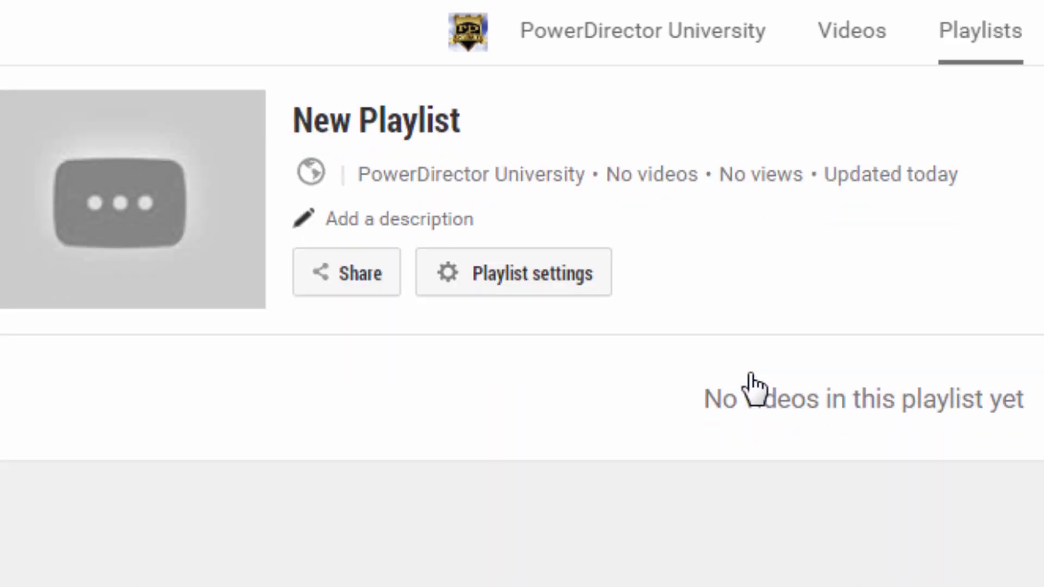
Step: Save New Playlist's settings with 'Set as official series for this playlist' ticked
left_click(545, 286)
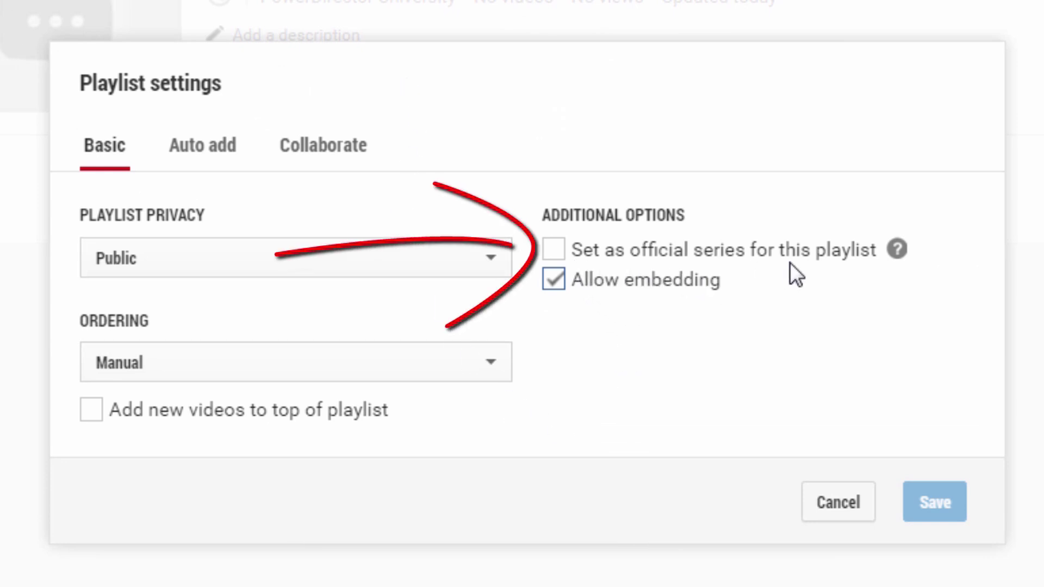
left_click(554, 254)
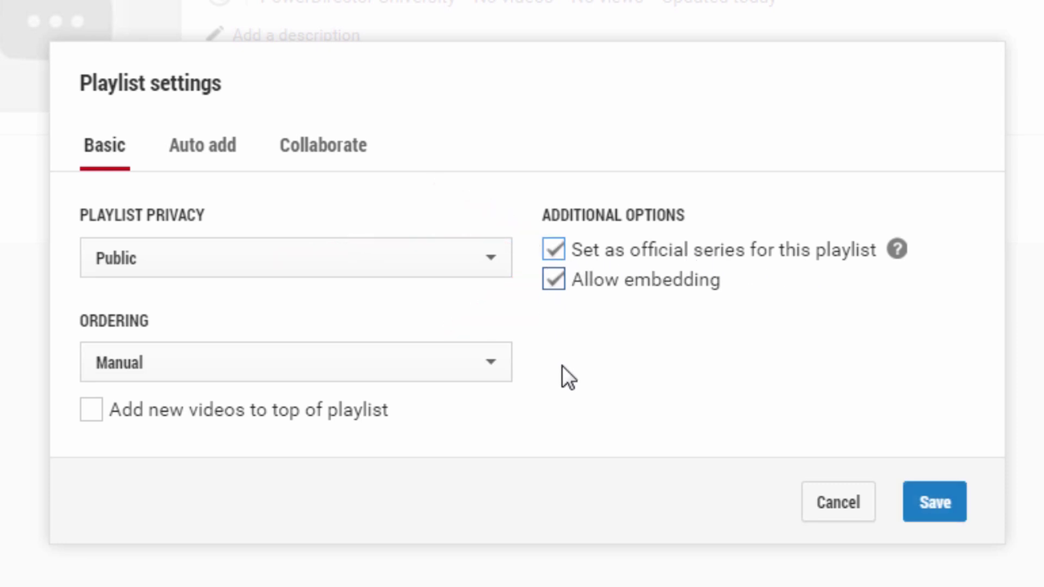
left_click(924, 504)
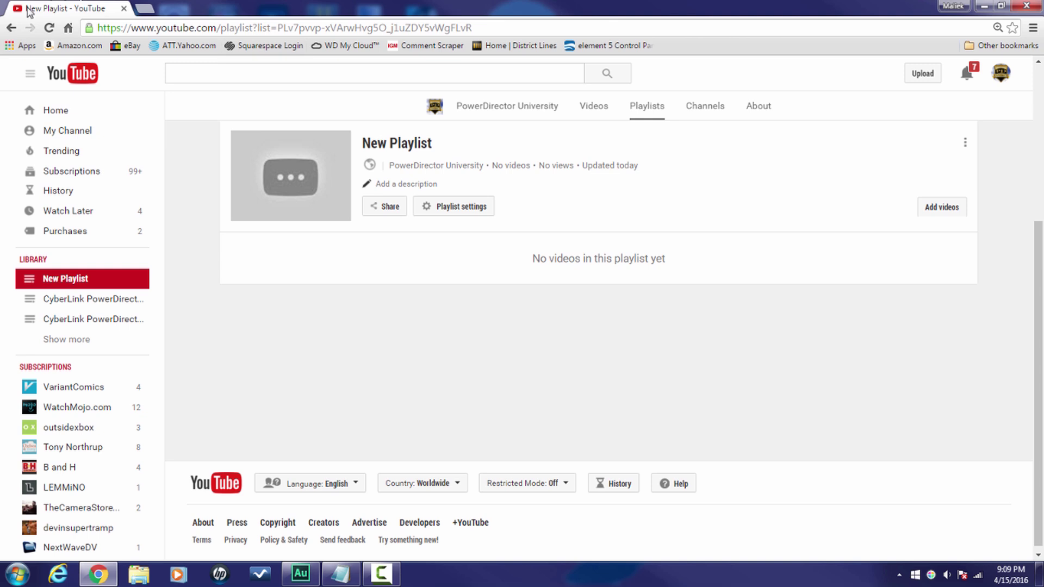
Step: Open the PowerDirector Features playlist and close its settings without changes
left_click(11, 30)
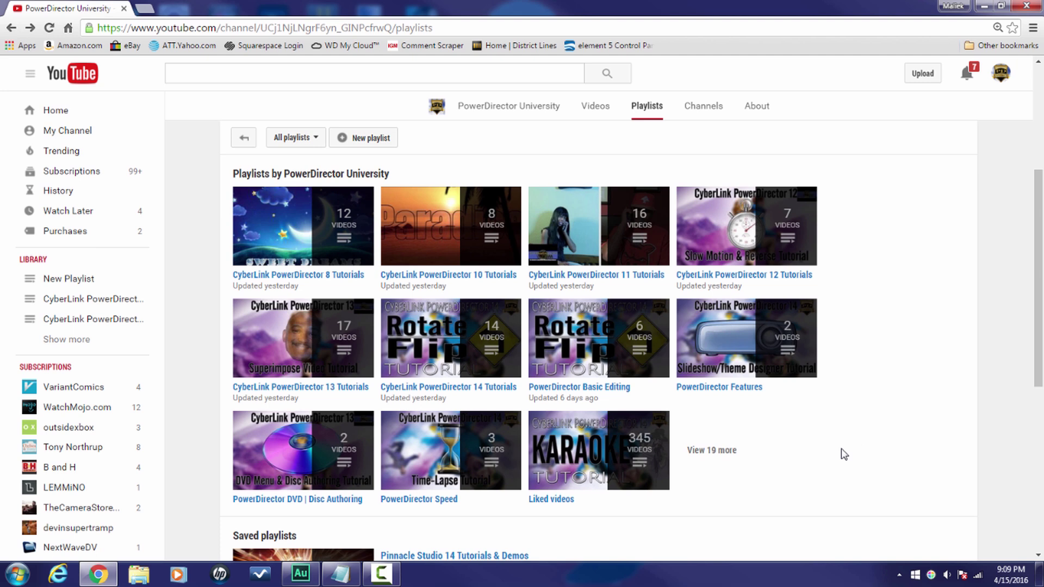
left_click(712, 389)
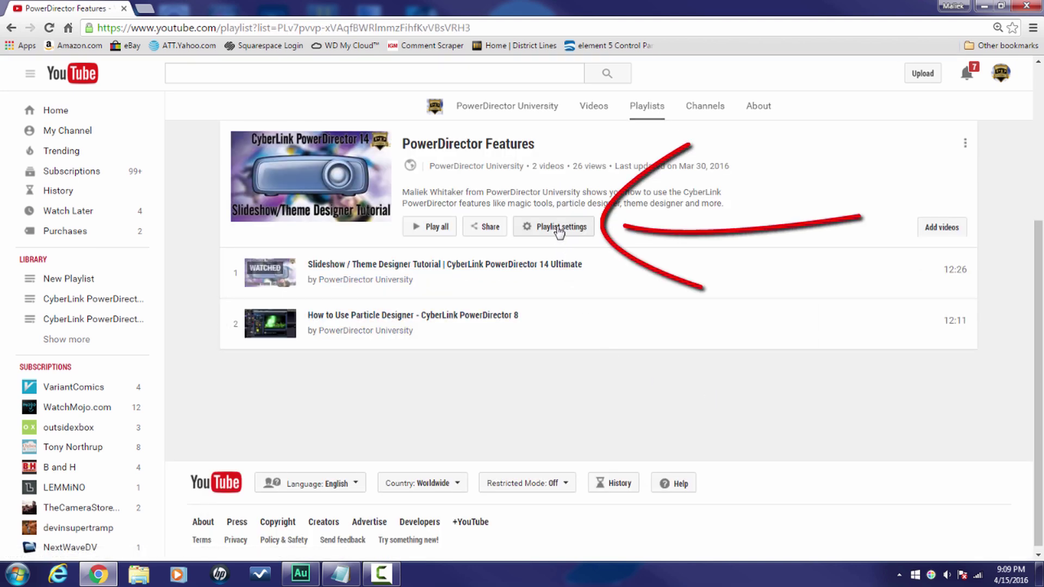
left_click(558, 231)
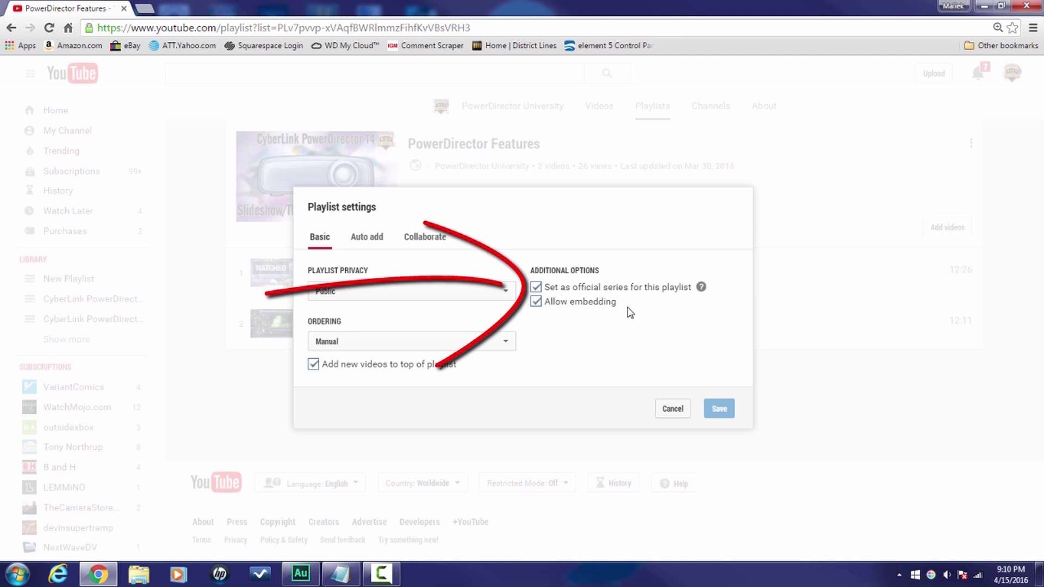
left_click(670, 412)
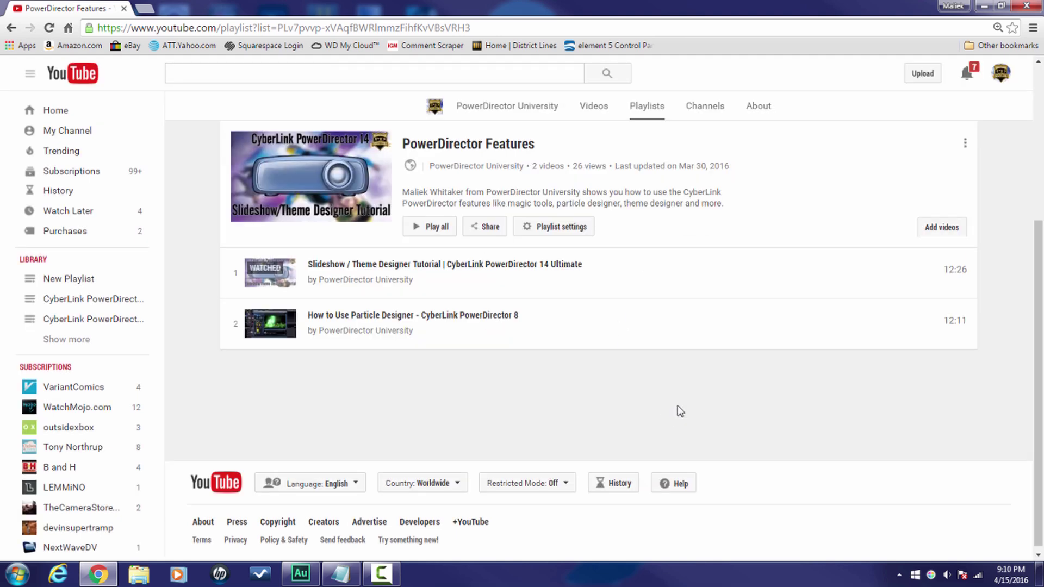
scroll(571, 367, "up", 2)
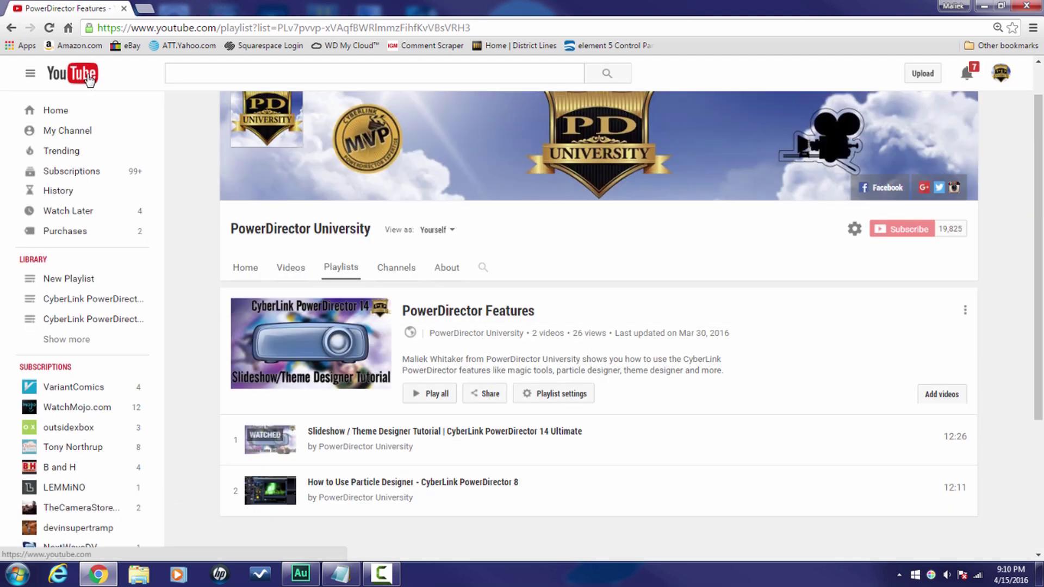